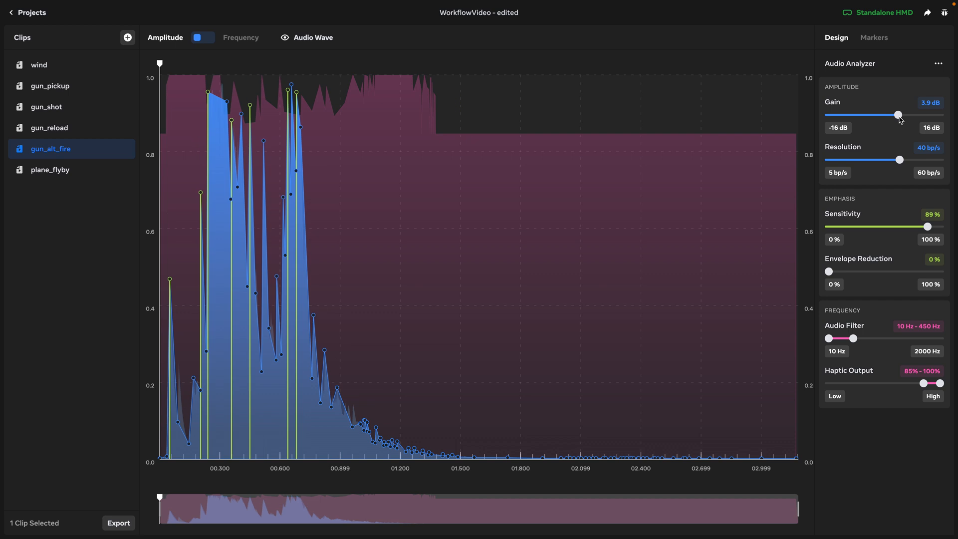
Widen the gun_alt_fire clip's haptic output range down to its minimum and reduce the range's upper limit
{"action": "left_click_drag", "start_coordinate": [916, 383], "coordinate": [809, 383]}
{"action": "left_click_drag", "start_coordinate": [940, 383], "coordinate": [872, 384]}
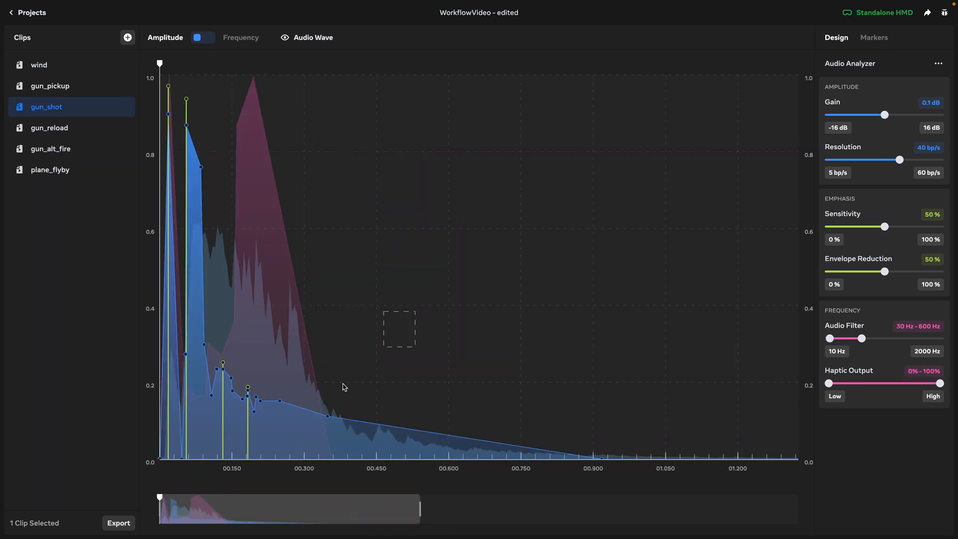
Lower the amplitude of a group of breakpoints in the gun_shot clip and of the peak breakpoints in plane_flyby_v2
{"action": "left_click_drag", "start_coordinate": [353, 311], "coordinate": [203, 428]}
{"action": "left_click_drag", "start_coordinate": [255, 339], "coordinate": [263, 395]}
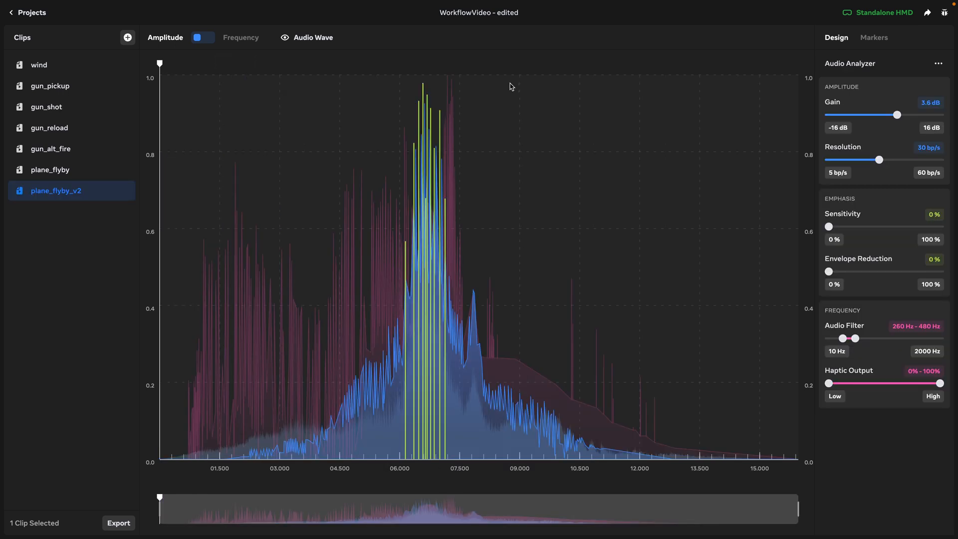
{"action": "left_click_drag", "start_coordinate": [510, 83], "coordinate": [372, 331]}
{"action": "left_click_drag", "start_coordinate": [430, 192], "coordinate": [426, 231]}
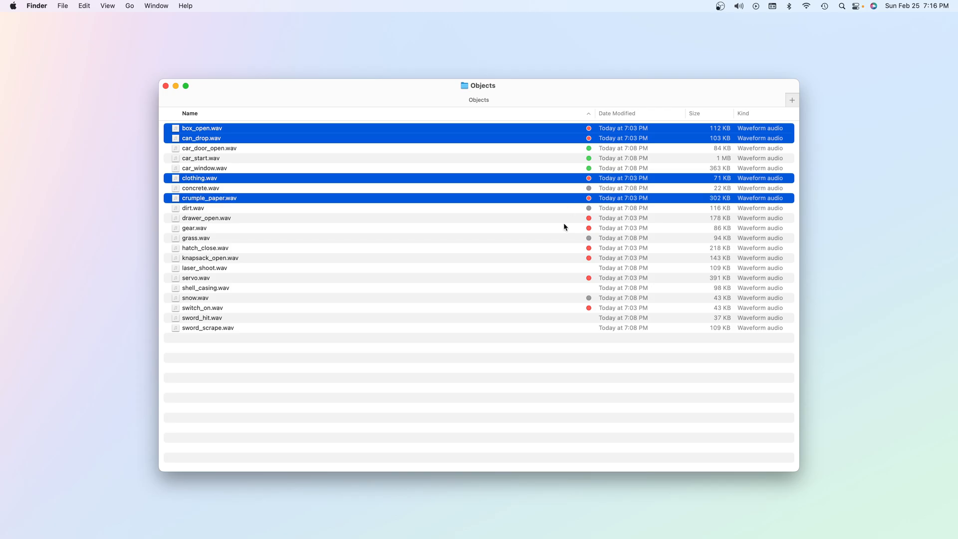
Add the remaining red-tagged wav files, drawer_open through switch_on, to the selection and group them in a new folder named Objects
{"action": "left_click", "coordinate": [564, 219], "text": "super"}
{"action": "left_click", "coordinate": [559, 228], "text": "super"}
{"action": "left_click", "coordinate": [556, 257], "text": "super"}
{"action": "left_click", "coordinate": [557, 248], "text": "super"}
{"action": "left_click", "coordinate": [559, 278], "text": "super"}
{"action": "left_click", "coordinate": [561, 308], "text": "super"}
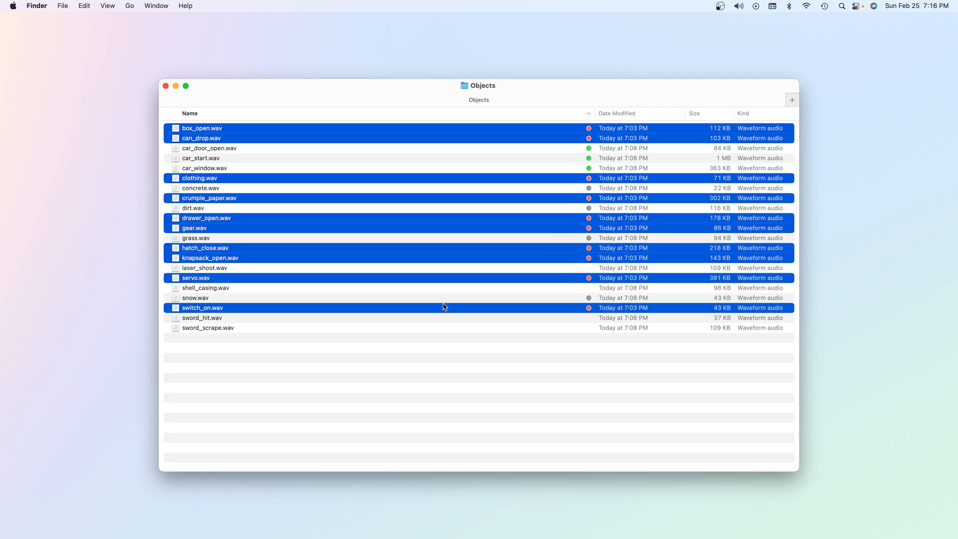
{"action": "key", "text": "ctrl+super+n"}
{"action": "type", "text": "Objects"}
{"action": "key", "text": "Return"}
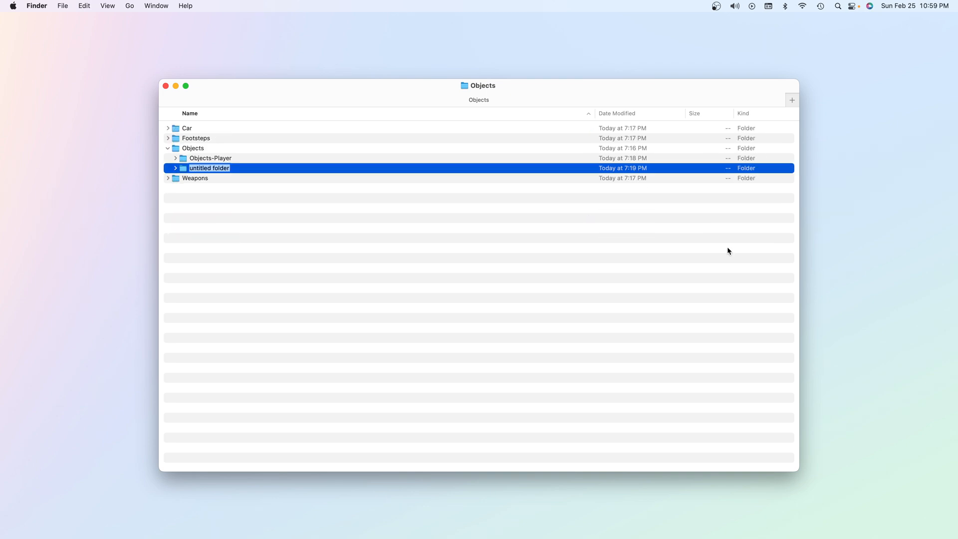
Name the untitled subfolder inside Objects as Object-Interactions
{"action": "type", "text": "Object-Interactions"}
{"action": "key", "text": "Return"}
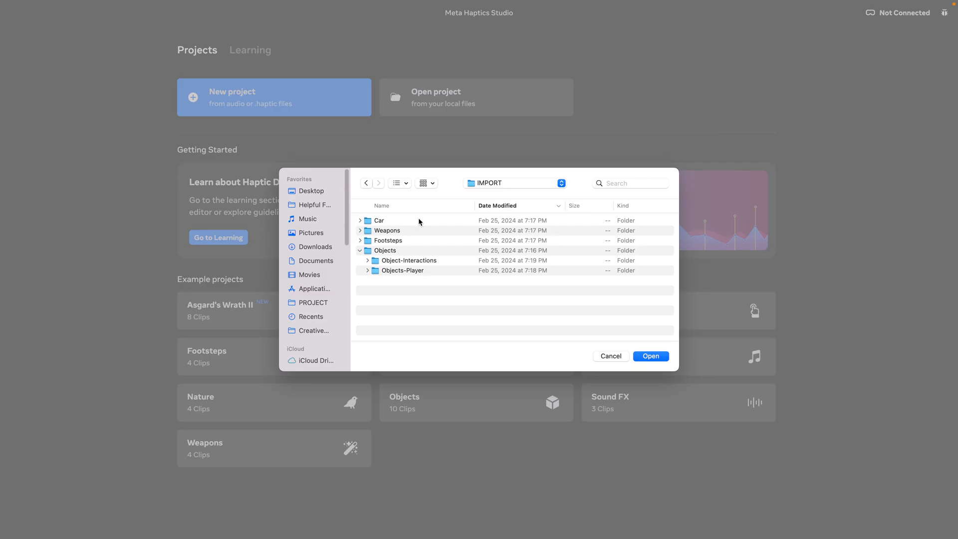
In Meta Haptics Studio, import the Car, Weapons, Footsteps and Objects folders as a new project and select the Object-Interactions and Objects-Player groups
{"action": "left_click_drag", "start_coordinate": [418, 220], "coordinate": [414, 251]}
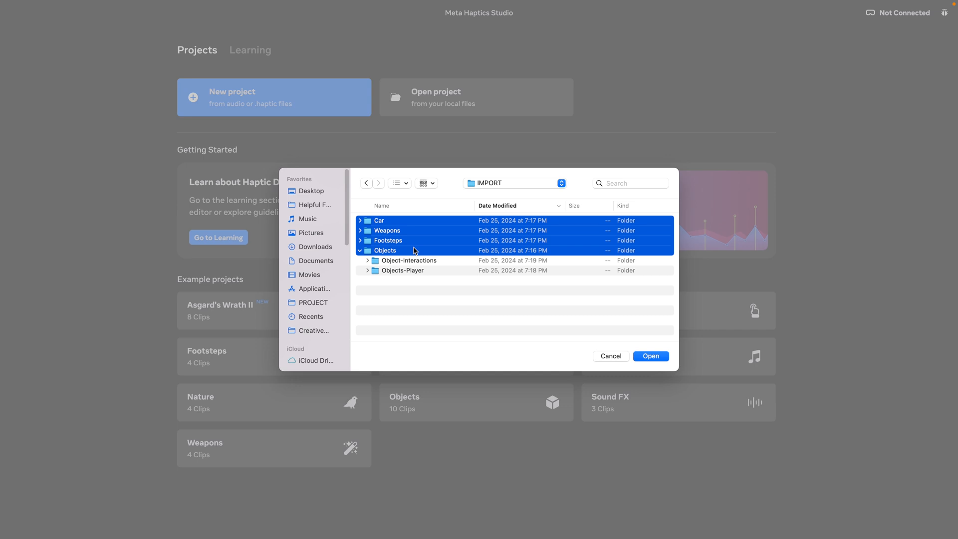
{"action": "left_click", "coordinate": [651, 356]}
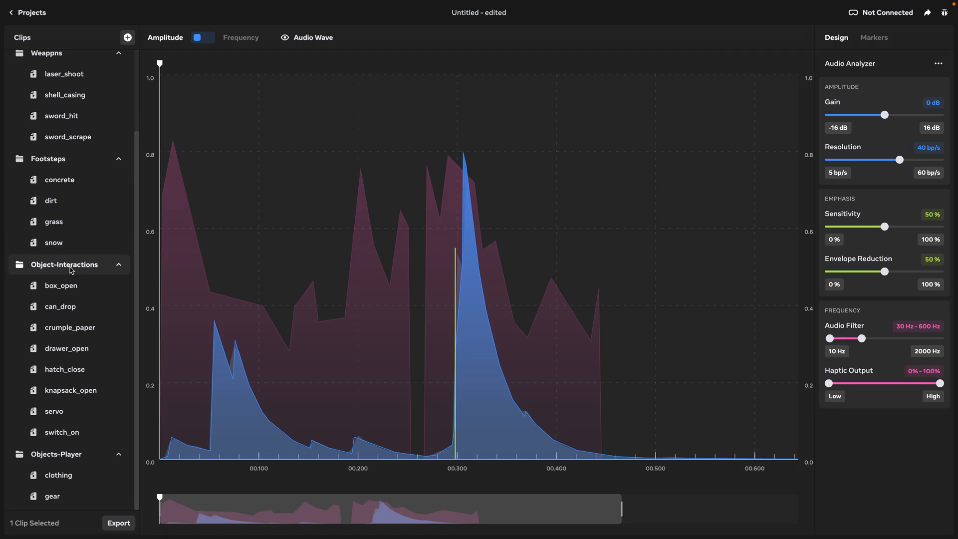
{"action": "left_click", "coordinate": [71, 270]}
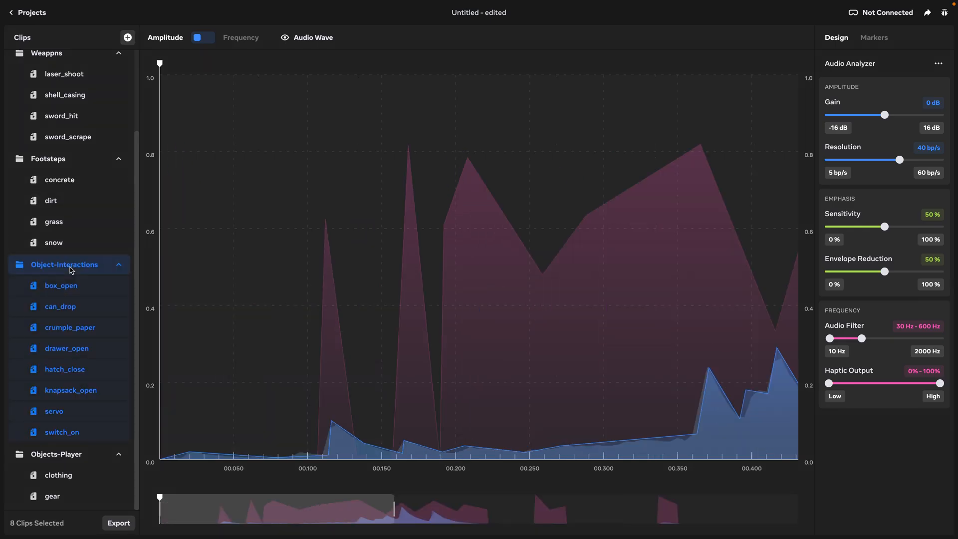
{"action": "left_click", "coordinate": [69, 455]}
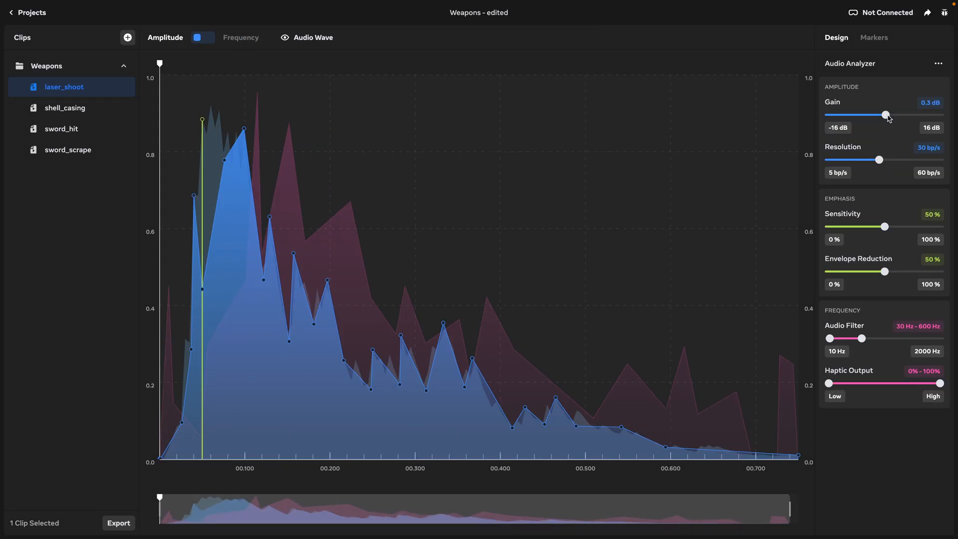
Try a much higher gain on the laser_shoot clip and bring it back down to around 0 dB
{"action": "left_click_drag", "start_coordinate": [888, 117], "coordinate": [928, 118]}
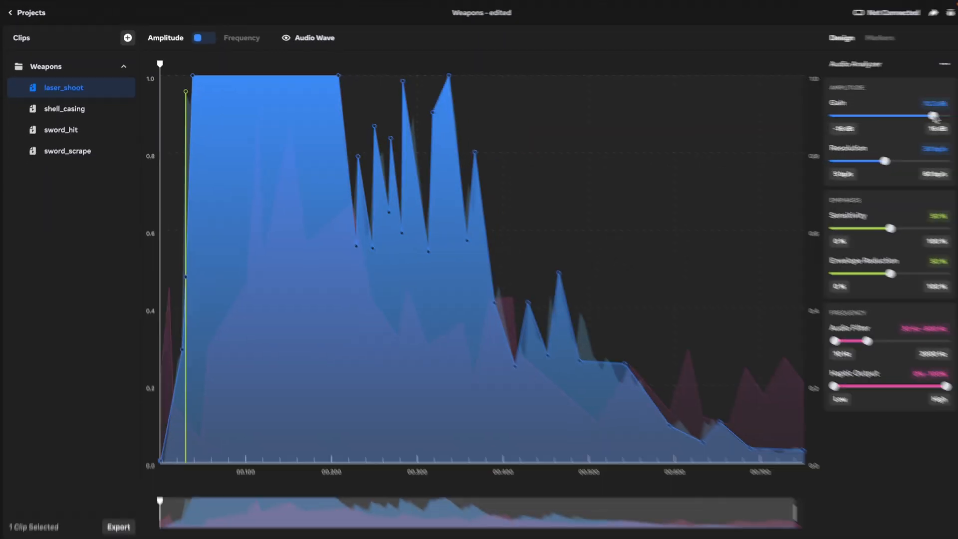
{"action": "left_click_drag", "start_coordinate": [920, 115], "coordinate": [885, 119]}
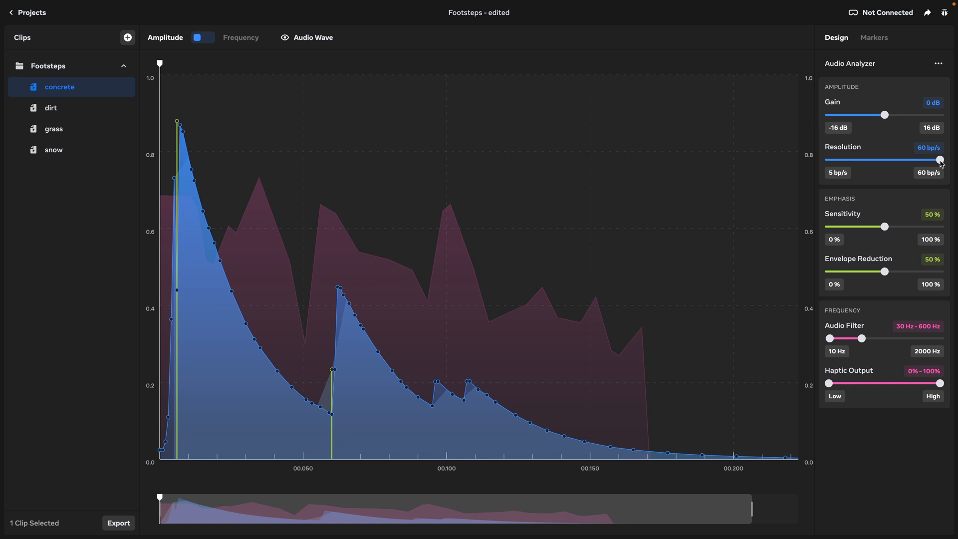
Reduce the concrete footstep clip's resolution from its maximum to near its minimum
{"action": "left_click_drag", "start_coordinate": [941, 160], "coordinate": [840, 164]}
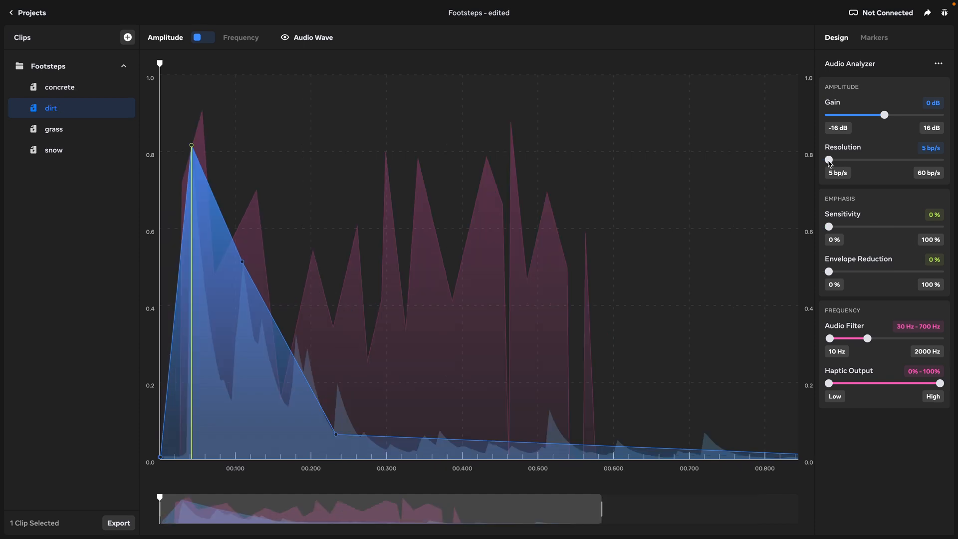
Set the dirt clip's resolution to 60 bp/s and sensitivity to 100 %, and reduce the resolution to its minimum
{"action": "left_click_drag", "start_coordinate": [840, 165], "coordinate": [943, 164]}
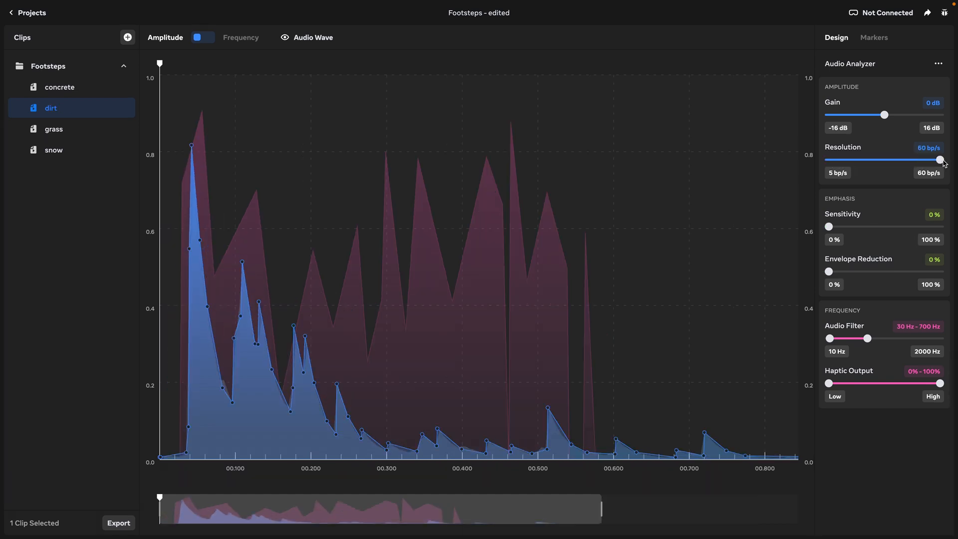
{"action": "left_click_drag", "start_coordinate": [829, 226], "coordinate": [941, 227]}
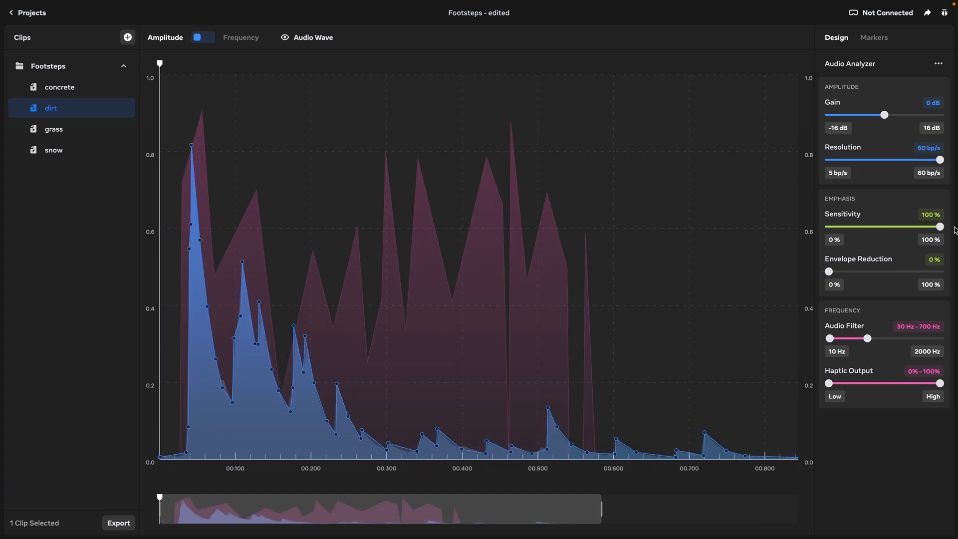
{"action": "left_click_drag", "start_coordinate": [941, 160], "coordinate": [829, 162]}
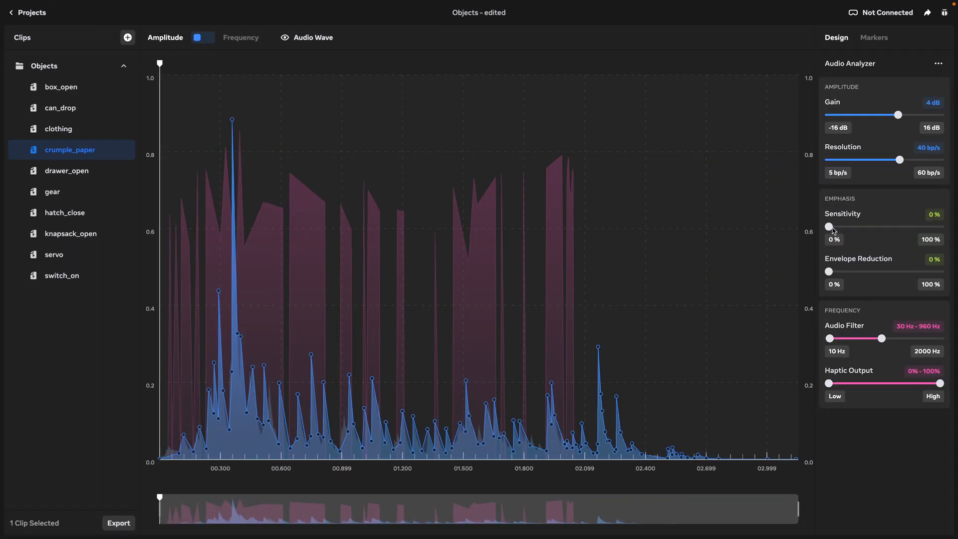
Set the crumple_paper clip's sensitivity to 100 % and its tallest emphasis point's sharpness to 1.00
{"action": "left_click_drag", "start_coordinate": [829, 227], "coordinate": [944, 229]}
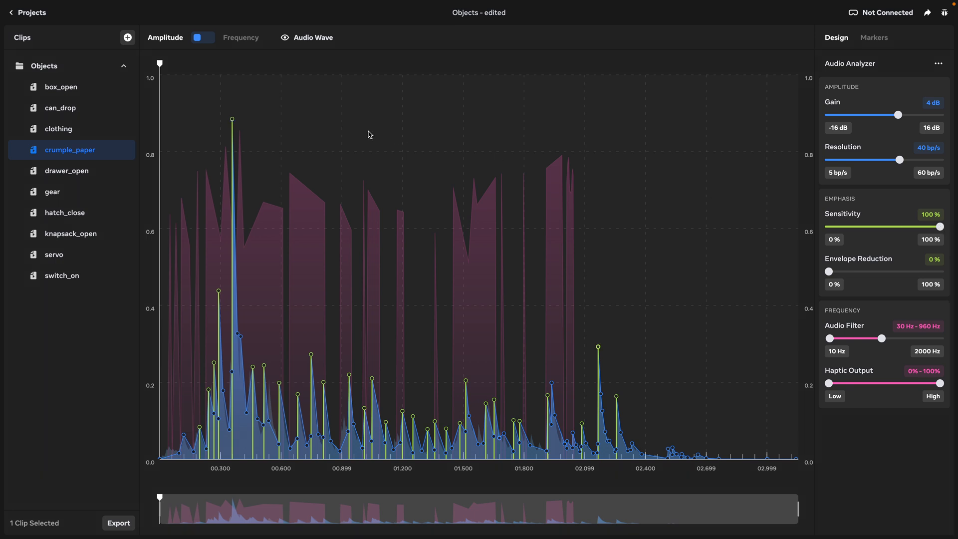
{"action": "left_click", "coordinate": [232, 119]}
{"action": "left_click_drag", "start_coordinate": [857, 162], "coordinate": [945, 161]}
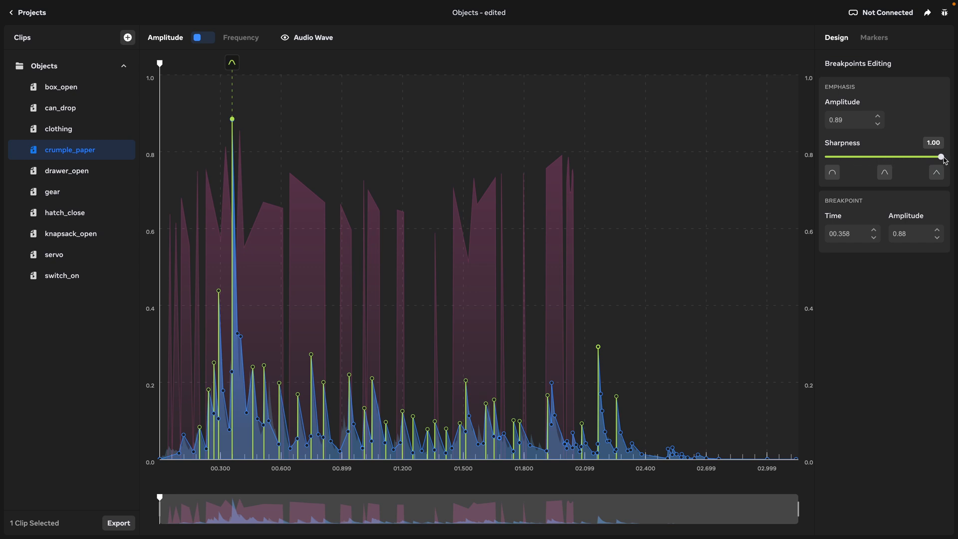
Set the sharpness of all the low emphasis points after the main crumple_paper peak to 0.10
{"action": "left_click_drag", "start_coordinate": [695, 276], "coordinate": [253, 496]}
{"action": "left_click_drag", "start_coordinate": [942, 167], "coordinate": [841, 174]}
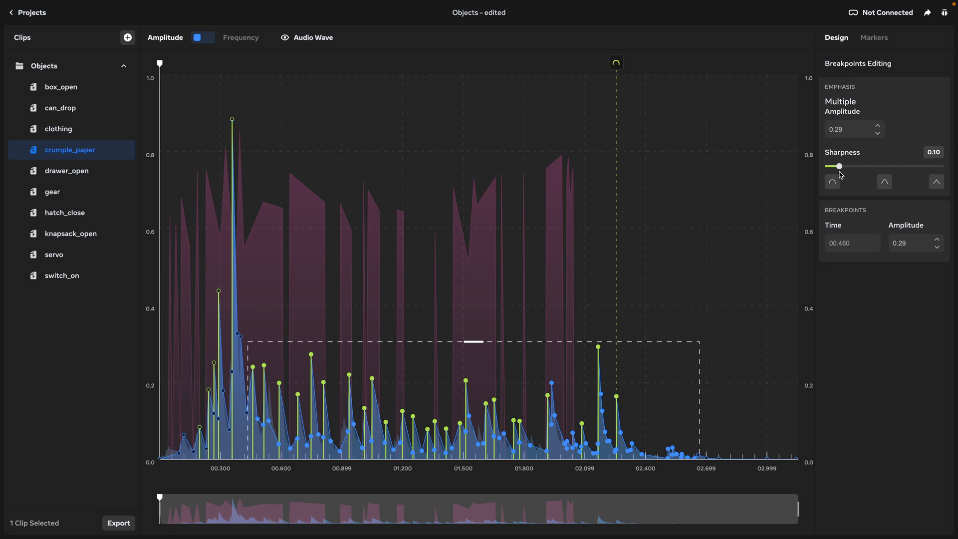
{"action": "left_click", "coordinate": [766, 231]}
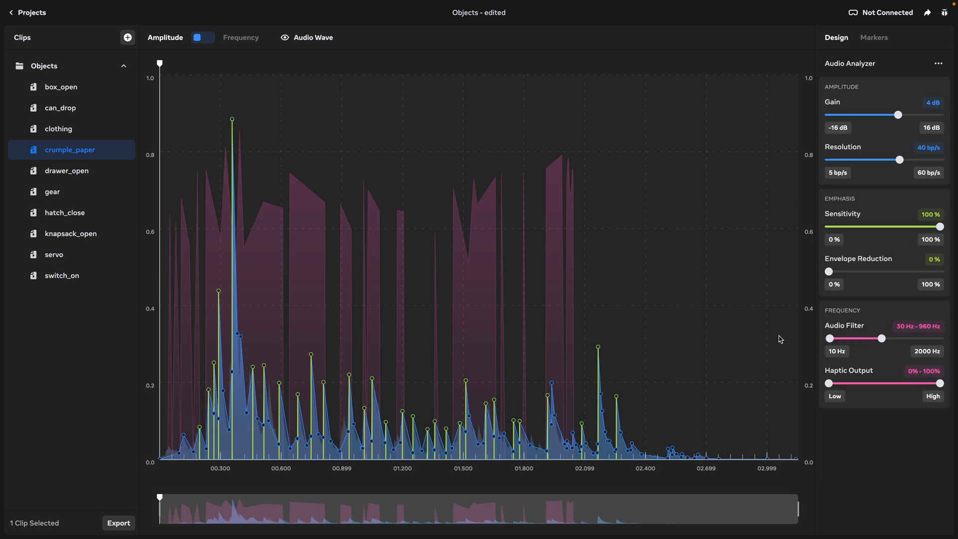
Add an emphasis of about 0.72 amplitude to the breakpoint at 00.400 in the crumple_paper clip
{"action": "left_click_drag", "start_coordinate": [797, 516], "coordinate": [329, 516]}
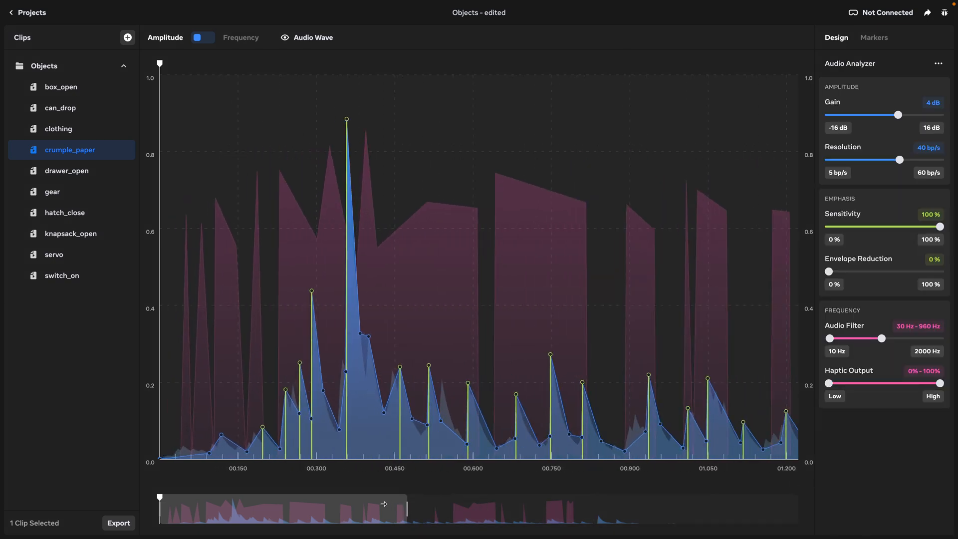
{"action": "left_click_drag", "start_coordinate": [466, 335], "coordinate": [473, 186]}
{"action": "key", "text": "ctrl+b"}
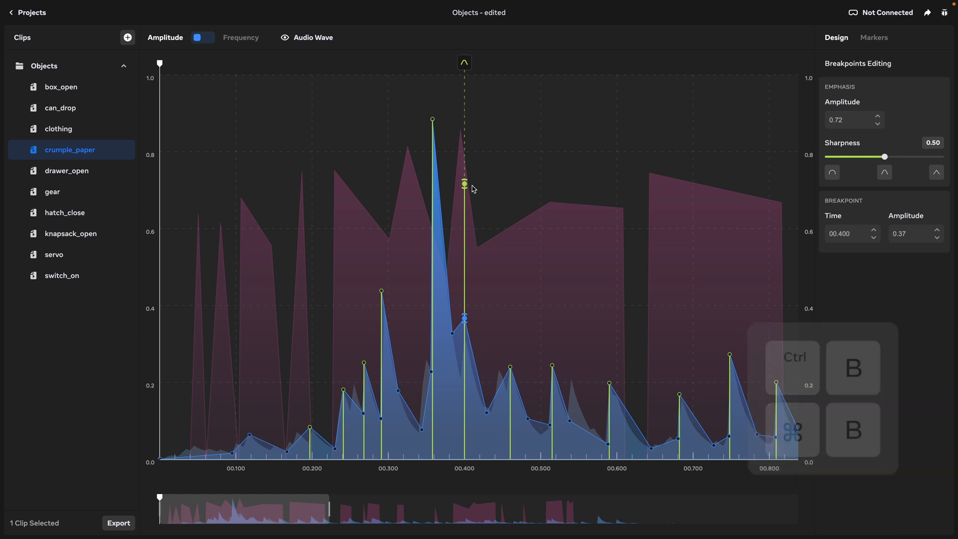
{"action": "left_click", "coordinate": [474, 191]}
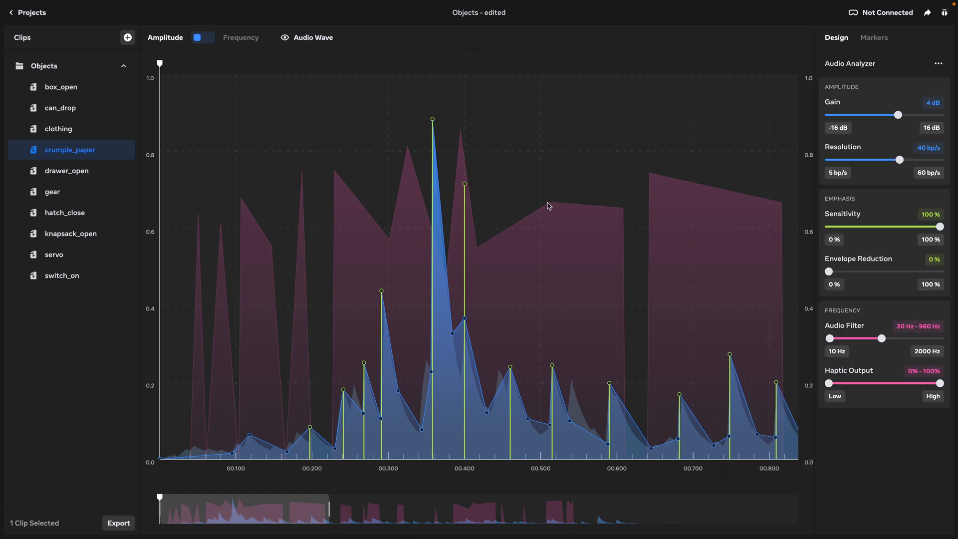
Rerun the crumple_paper analysis with a sensitivity of 97 %, overwriting the manual edits
{"action": "left_click_drag", "start_coordinate": [940, 227], "coordinate": [937, 227]}
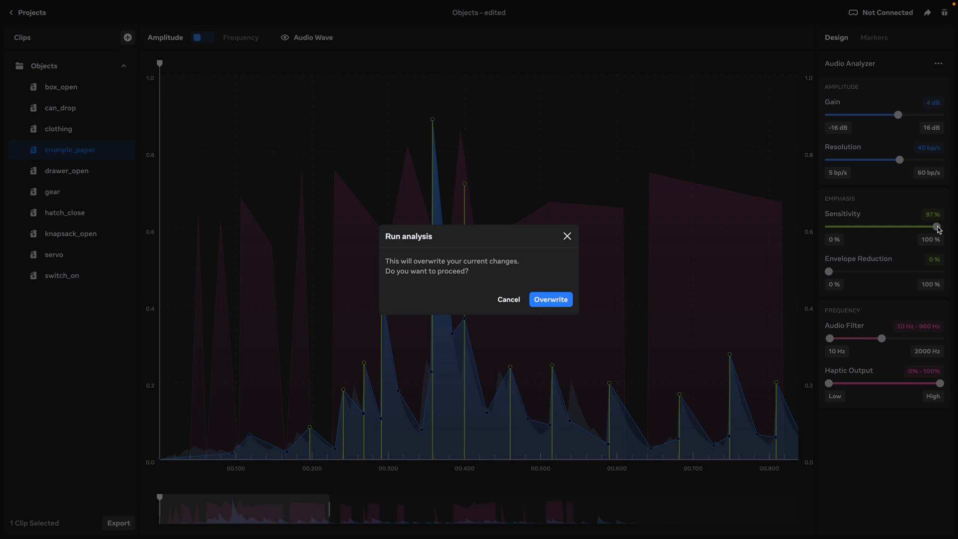
{"action": "left_click", "coordinate": [547, 301]}
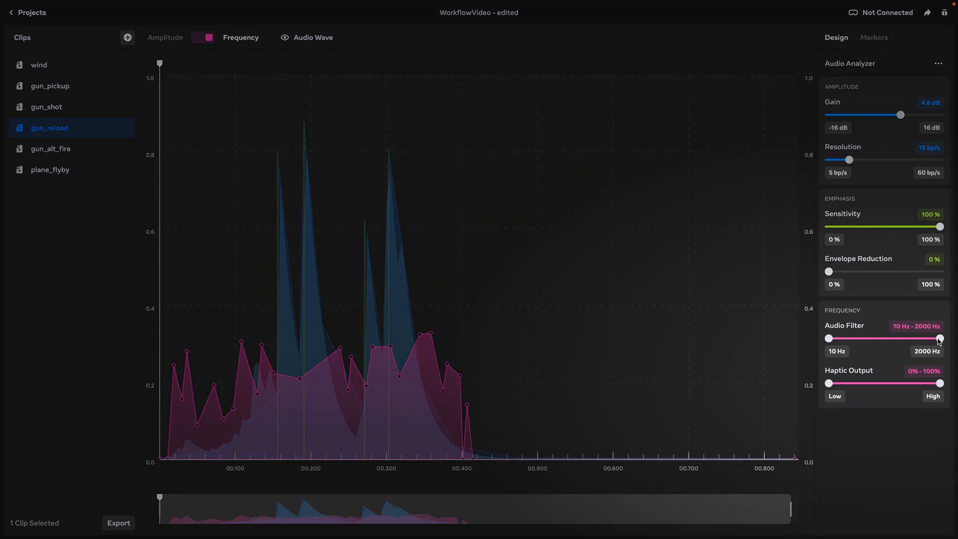
Narrow the gun_reload clip's audio filter to 290–660 Hz and reduce the upper limit of its haptic output
{"action": "left_click_drag", "start_coordinate": [940, 341], "coordinate": [847, 341]}
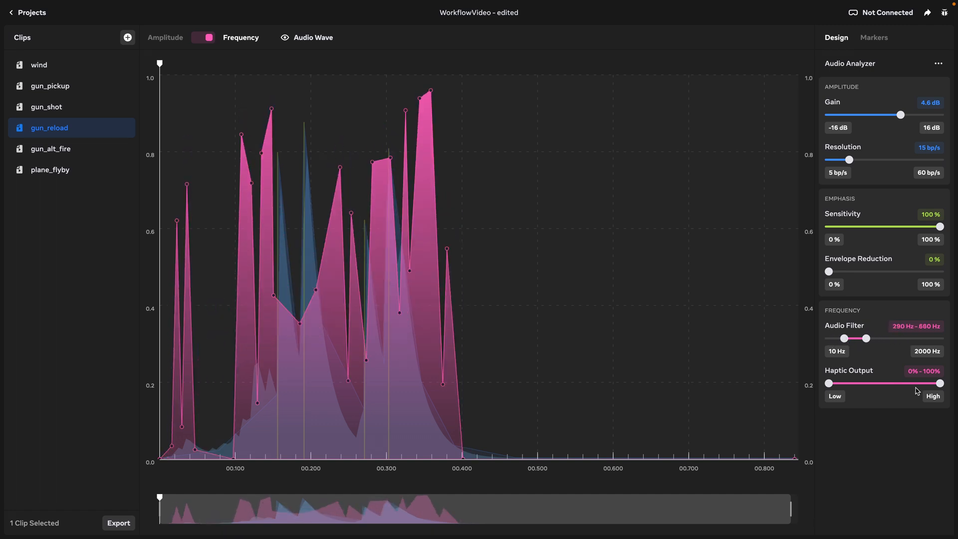
{"action": "mouse_move", "coordinate": [936, 385]}
{"action": "left_mouse_down"}
{"action": "mouse_move", "coordinate": [835, 384]}
{"action": "mouse_move", "coordinate": [929, 384]}
{"action": "mouse_move", "coordinate": [917, 387]}
{"action": "left_mouse_up"}
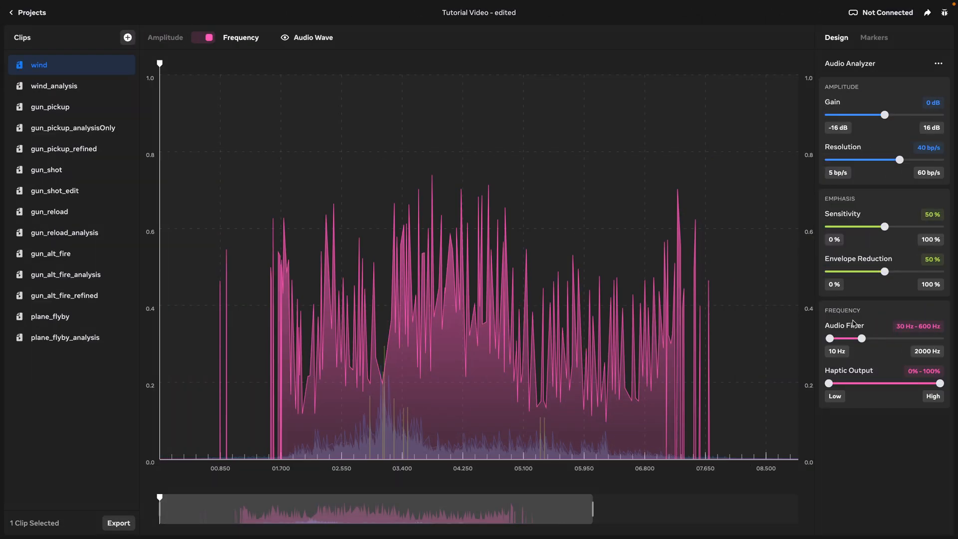
Set the wind clip's audio filter to 220–1080 Hz and its haptic output range to 35–100 %
{"action": "left_click_drag", "start_coordinate": [862, 339], "coordinate": [893, 340]}
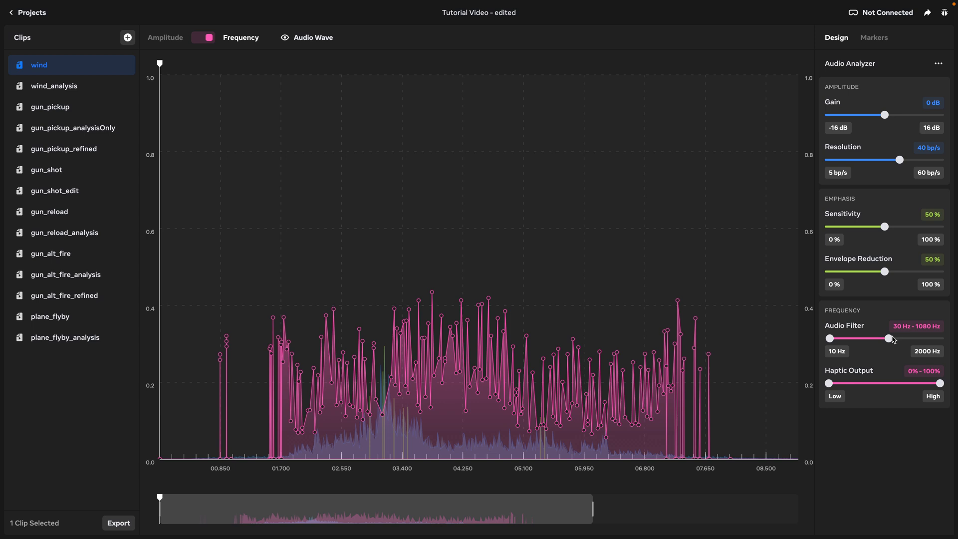
{"action": "left_click_drag", "start_coordinate": [830, 338], "coordinate": [841, 339]}
{"action": "left_click_drag", "start_coordinate": [830, 384], "coordinate": [867, 389]}
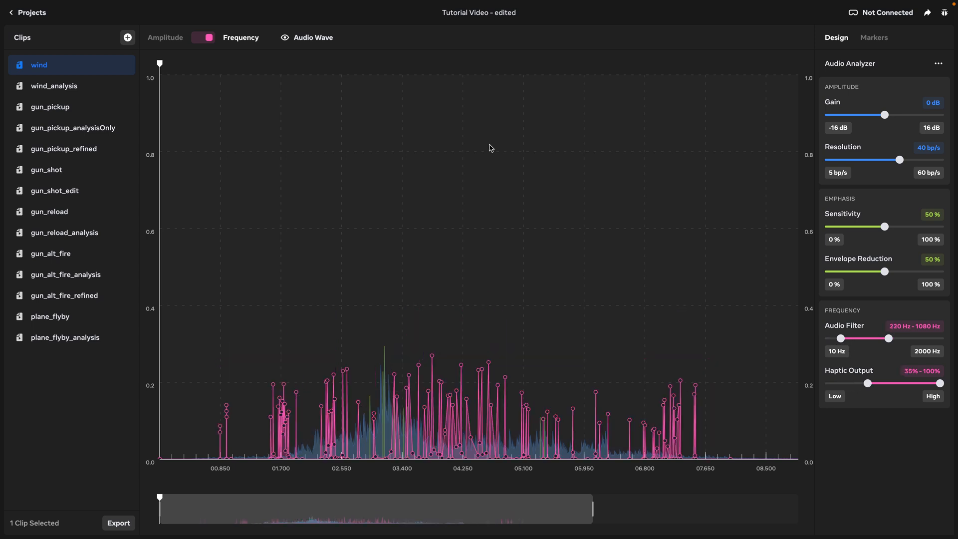
In the amplitude view, lower the wind clip's gain slightly and reduce its emphasis sensitivity to the minimum
{"action": "left_click", "coordinate": [205, 37]}
{"action": "left_click_drag", "start_coordinate": [888, 121], "coordinate": [877, 121]}
{"action": "left_click_drag", "start_coordinate": [885, 227], "coordinate": [811, 229]}
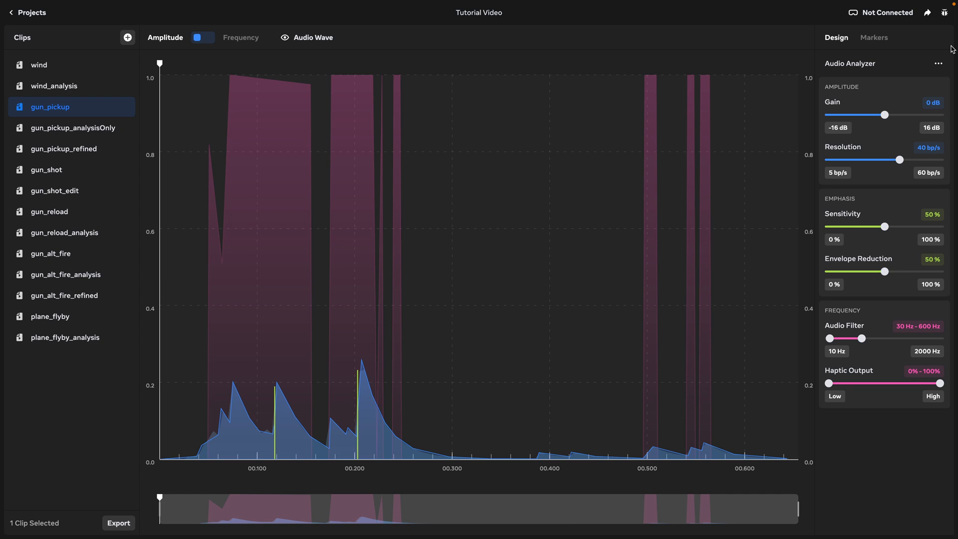
Set the gun_pickup clip's audio filter to 30–1720 Hz, with its haptic output reaching up to 100 %
{"action": "left_click_drag", "start_coordinate": [865, 343], "coordinate": [926, 343]}
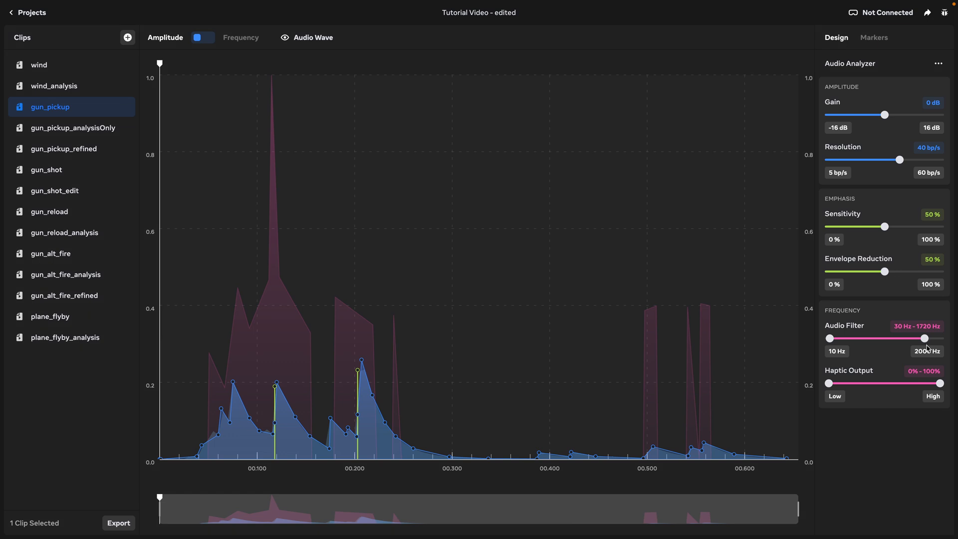
{"action": "mouse_move", "coordinate": [940, 385]}
{"action": "left_mouse_down"}
{"action": "mouse_move", "coordinate": [848, 384]}
{"action": "mouse_move", "coordinate": [955, 384]}
{"action": "left_mouse_up"}
Set gun_pickup's gain to 4.6 dB and resolution to 45 bp/s, with emphasis sensitivity at 100 % and envelope reduction at 0 %
{"action": "left_click_drag", "start_coordinate": [885, 115], "coordinate": [905, 121]}
{"action": "left_click_drag", "start_coordinate": [901, 164], "coordinate": [907, 164]}
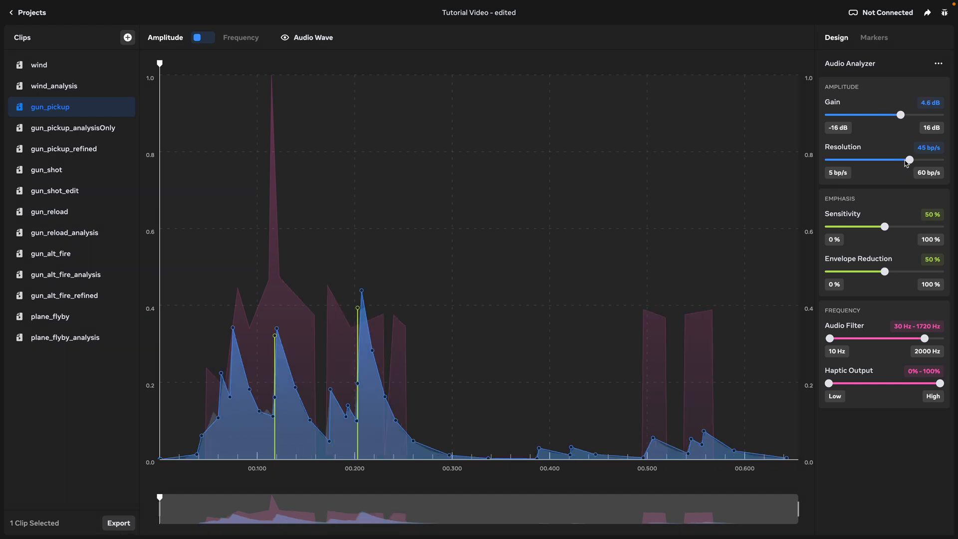
{"action": "left_click_drag", "start_coordinate": [885, 227], "coordinate": [956, 233]}
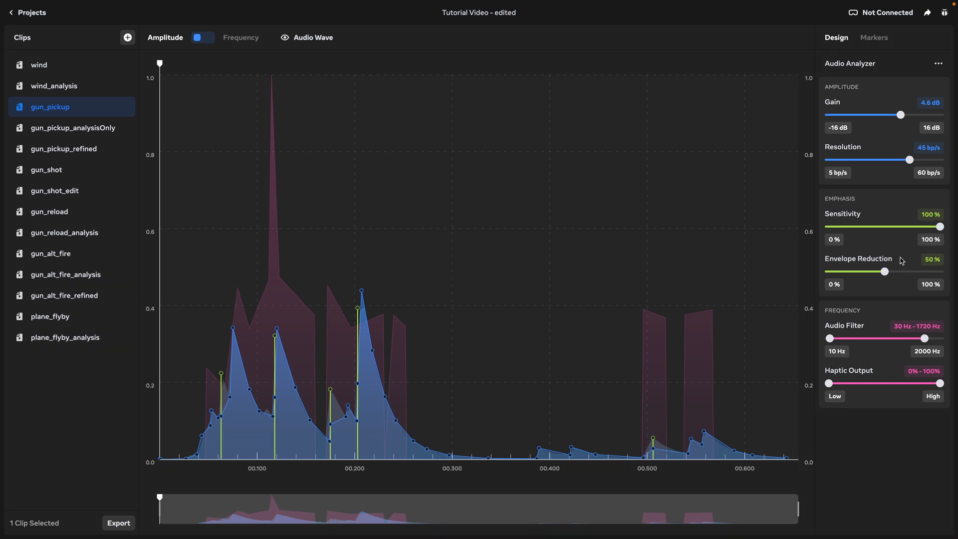
{"action": "left_click_drag", "start_coordinate": [886, 272], "coordinate": [826, 275]}
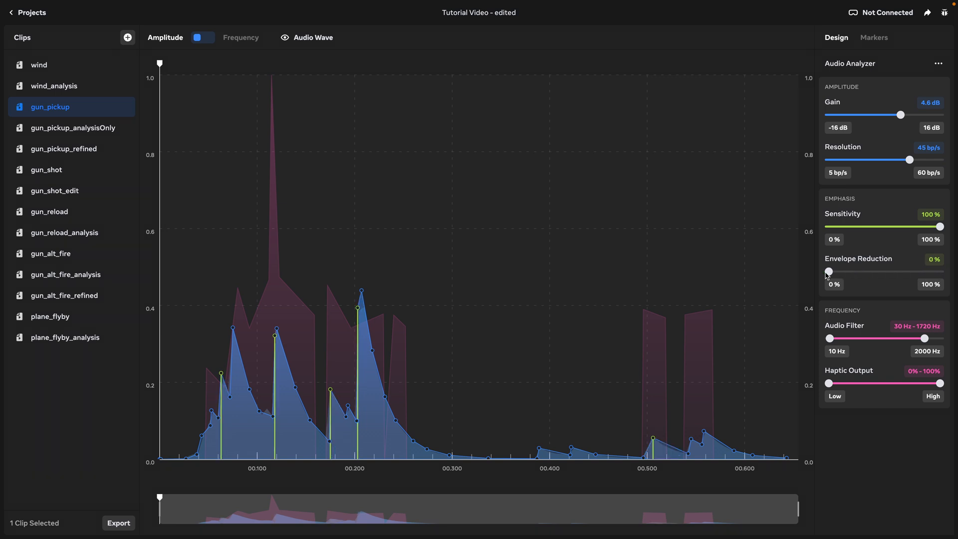
Reduce the upper limit of the gun_pickup clip's audio filter
{"action": "left_click_drag", "start_coordinate": [924, 338], "coordinate": [862, 341]}
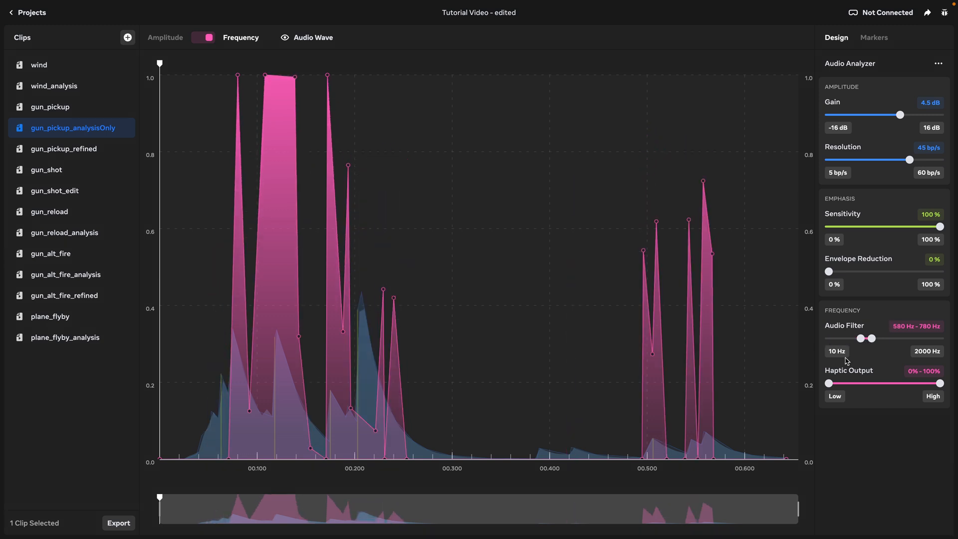
Raise the lower limit of the gun_pickup_analysisOnly clip's haptic output range
{"action": "left_click_drag", "start_coordinate": [829, 383], "coordinate": [906, 384]}
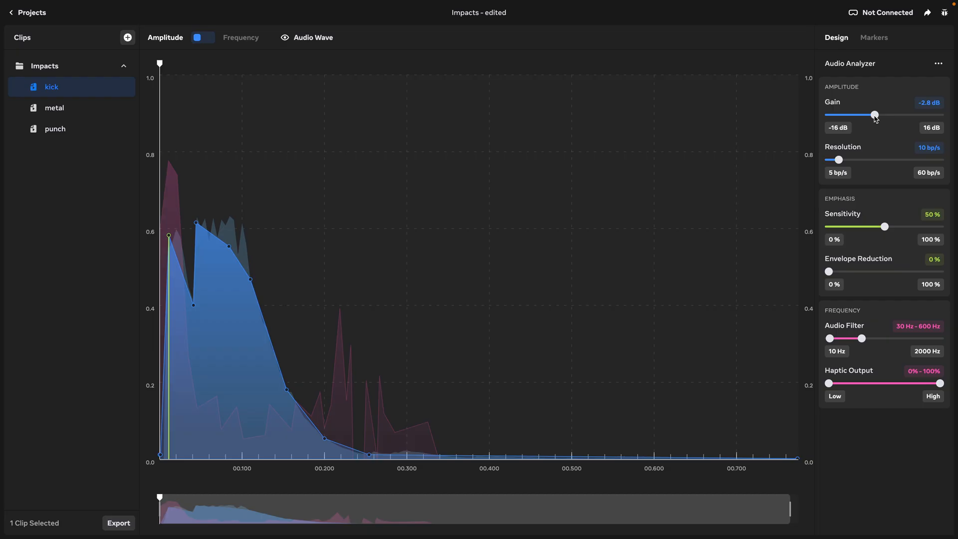
Raise the gain of the kick clip in the Impacts project and the dirt clip in the Footsteps project to the maximum
{"action": "left_click_drag", "start_coordinate": [876, 119], "coordinate": [944, 118]}
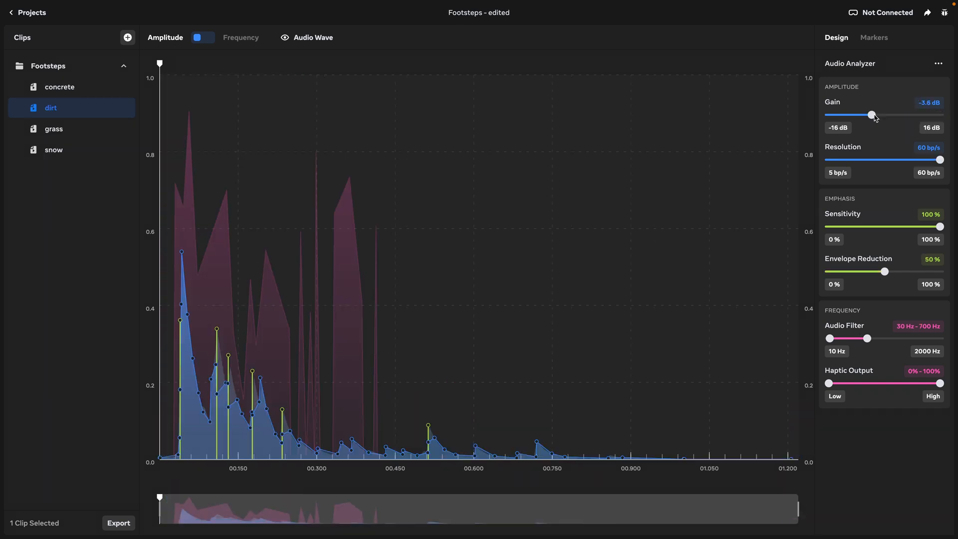
{"action": "left_click_drag", "start_coordinate": [871, 118], "coordinate": [945, 117]}
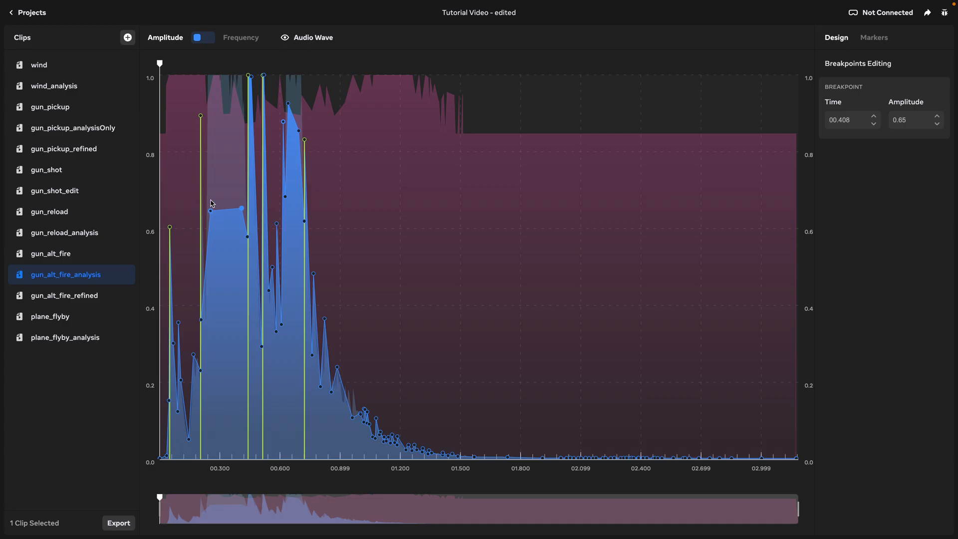
In gun_alt_fire_analysis, raise the plateau's end breakpoint near 0.4 s to 0.94 amplitude and lift the breakpoint near 0.7 s
{"action": "left_click", "coordinate": [211, 195]}
{"action": "left_click_drag", "start_coordinate": [241, 209], "coordinate": [239, 100]}
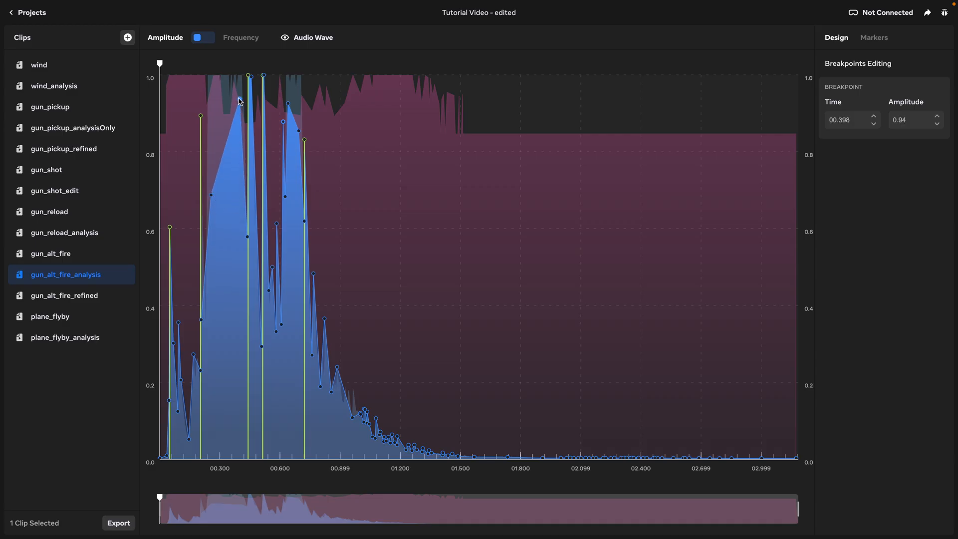
{"action": "left_click_drag", "start_coordinate": [298, 131], "coordinate": [301, 91]}
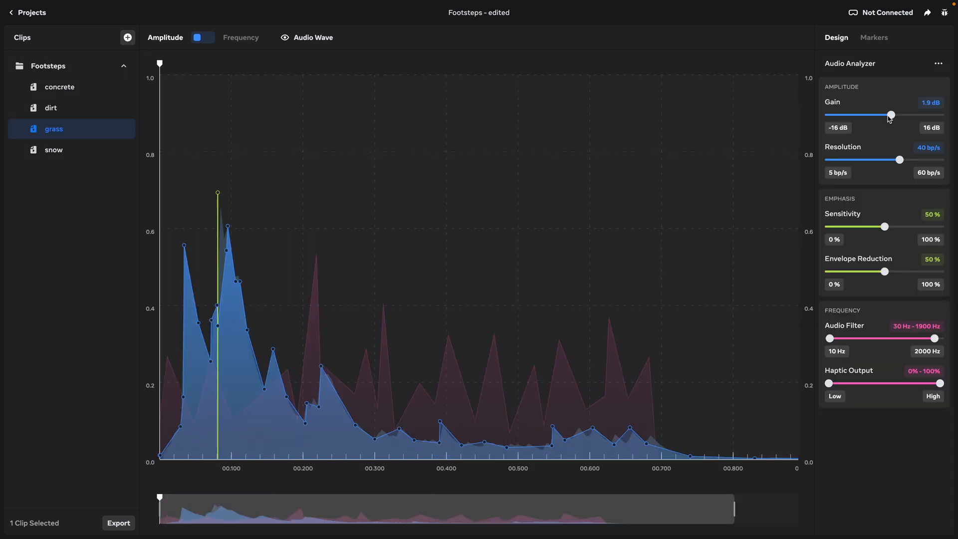
Lower the gain of the grass clip in the Footsteps project
{"action": "left_click_drag", "start_coordinate": [886, 115], "coordinate": [843, 115]}
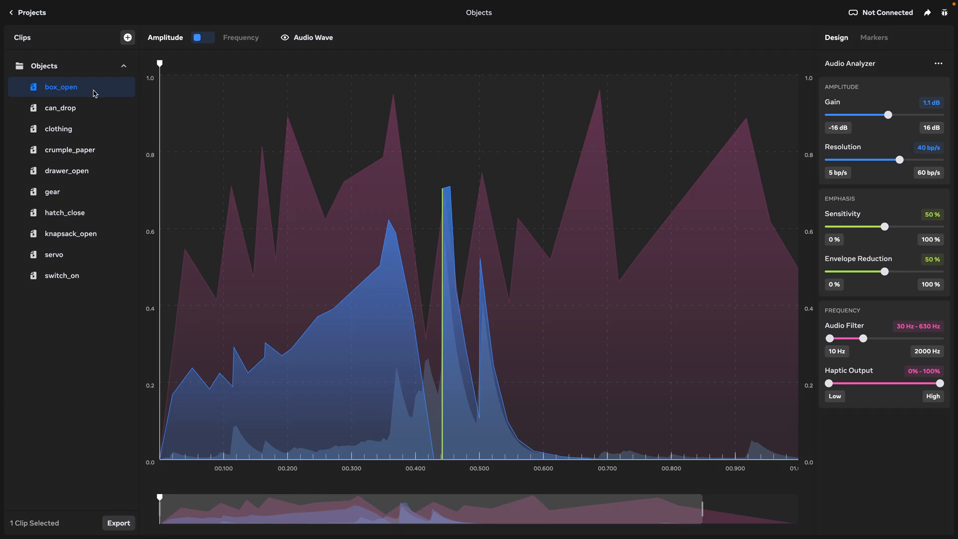
View the haptic analysis of the can_drop and clothing clips in the Objects project
{"action": "left_click", "coordinate": [92, 111]}
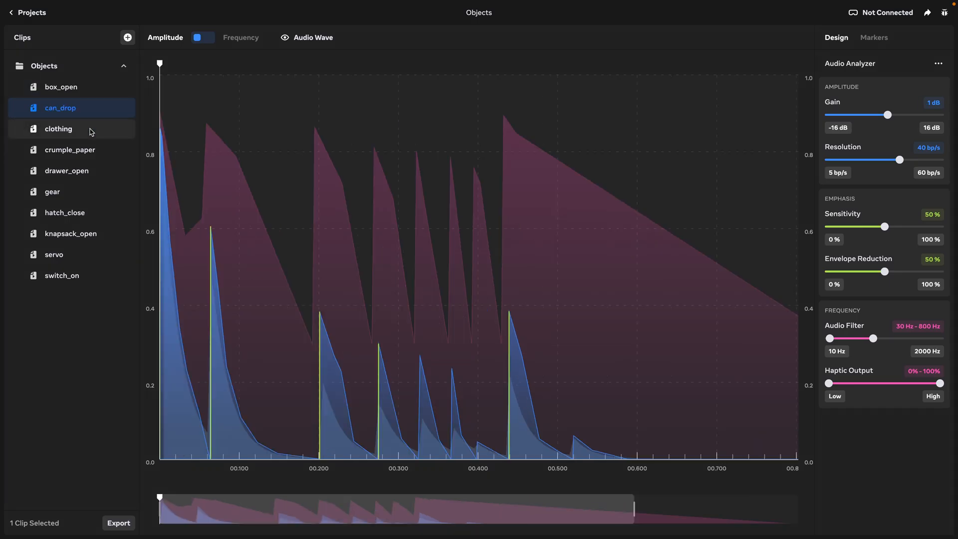
{"action": "left_click", "coordinate": [91, 131]}
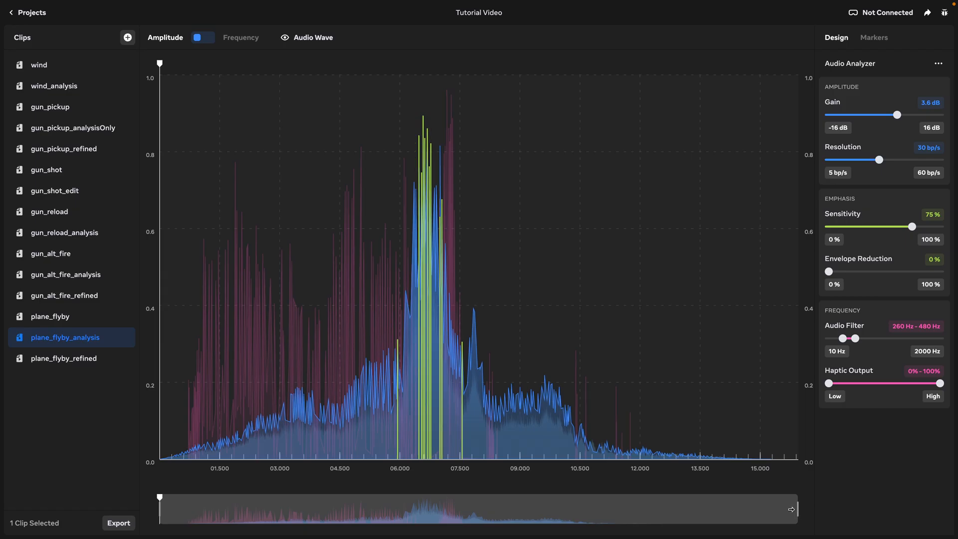
Delete the low-amplitude breakpoints at the beginning of the plane_flyby_analysis clip
{"action": "left_click_drag", "start_coordinate": [799, 509], "coordinate": [467, 492]}
{"action": "left_click_drag", "start_coordinate": [165, 387], "coordinate": [333, 512]}
{"action": "key", "text": "Delete"}
Lower the amplitude of the following group of breakpoints in the plane flyby clip, plus two single breakpoints just after it
{"action": "left_click_drag", "start_coordinate": [317, 370], "coordinate": [413, 464]}
{"action": "left_click_drag", "start_coordinate": [372, 406], "coordinate": [372, 427]}
{"action": "left_click", "coordinate": [410, 393]}
{"action": "left_click_drag", "start_coordinate": [417, 403], "coordinate": [415, 426]}
{"action": "left_click_drag", "start_coordinate": [420, 420], "coordinate": [418, 450]}
Lower the amplitude of the next two breakpoint groups in the plane flyby clip, finishing with nothing selected
{"action": "left_click_drag", "start_coordinate": [425, 376], "coordinate": [486, 433]}
{"action": "left_click_drag", "start_coordinate": [455, 406], "coordinate": [454, 429]}
{"action": "left_click_drag", "start_coordinate": [484, 378], "coordinate": [499, 436]}
{"action": "left_click_drag", "start_coordinate": [494, 413], "coordinate": [494, 424]}
{"action": "left_click_drag", "start_coordinate": [496, 388], "coordinate": [514, 430]}
{"action": "left_click", "coordinate": [558, 377]}
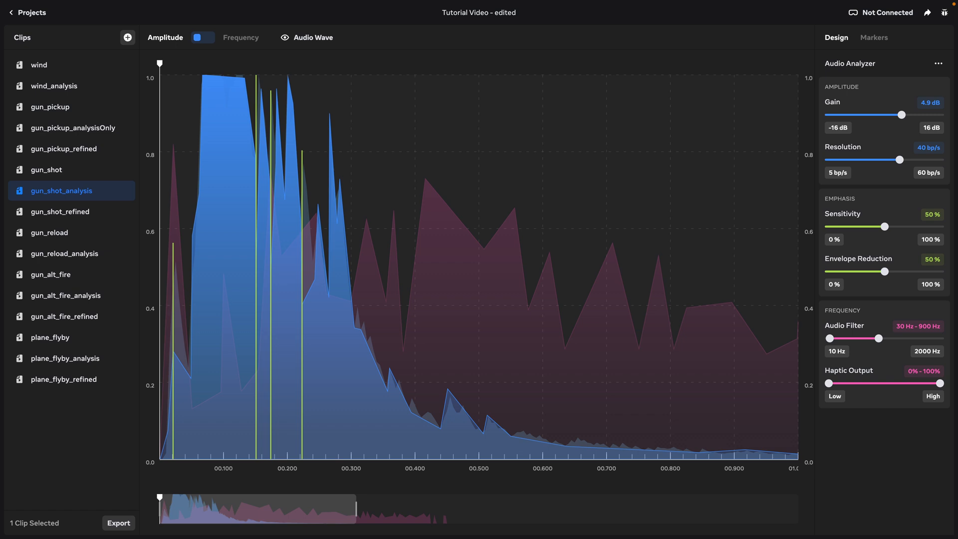
Review the amplitude curves of the gun_reload_analysis and gun_alt_fire_analysis clips
{"action": "left_click", "coordinate": [64, 254]}
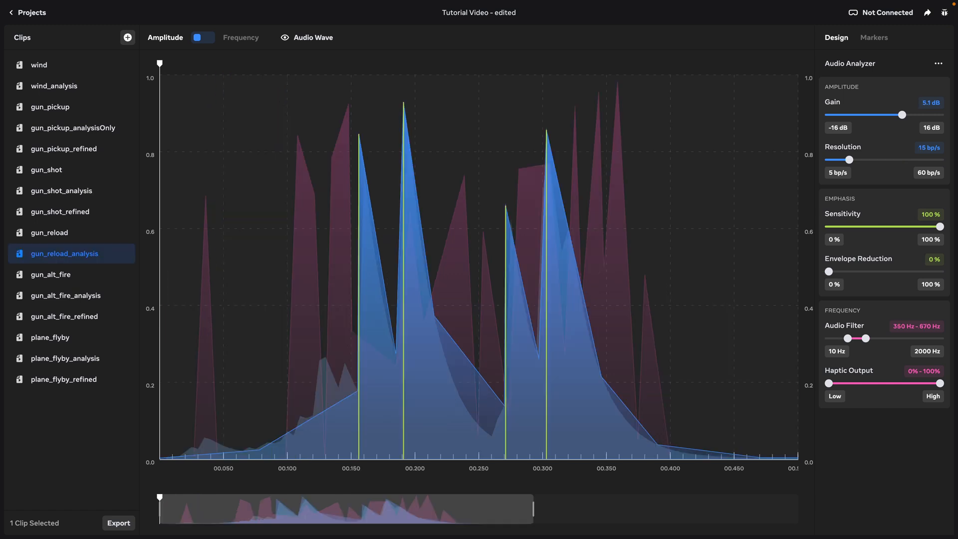
{"action": "left_click", "coordinate": [66, 295]}
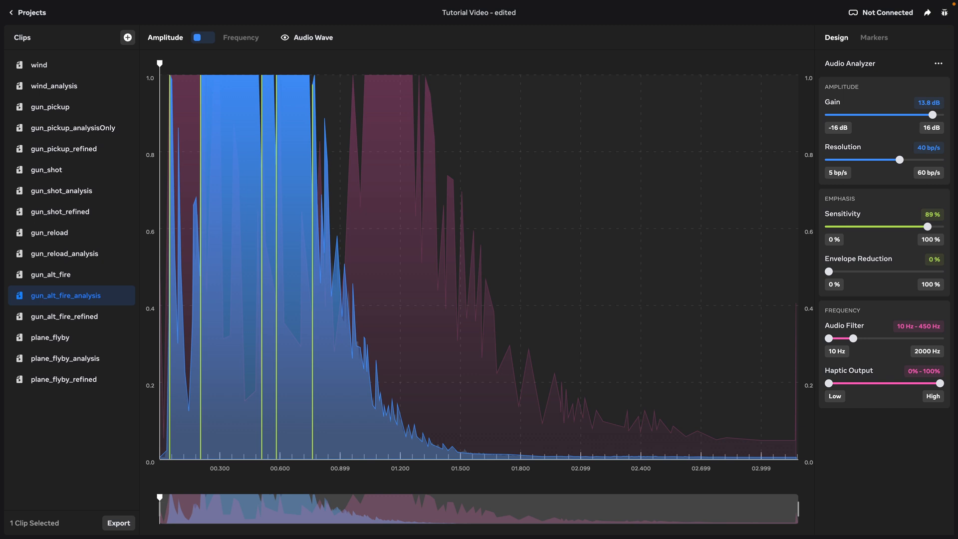
Lower the gain of gun_shot_analysis to 2 dB and of gun_reload_analysis to about -3.6 dB
{"action": "left_click", "coordinate": [94, 192]}
{"action": "left_click_drag", "start_coordinate": [903, 116], "coordinate": [892, 115]}
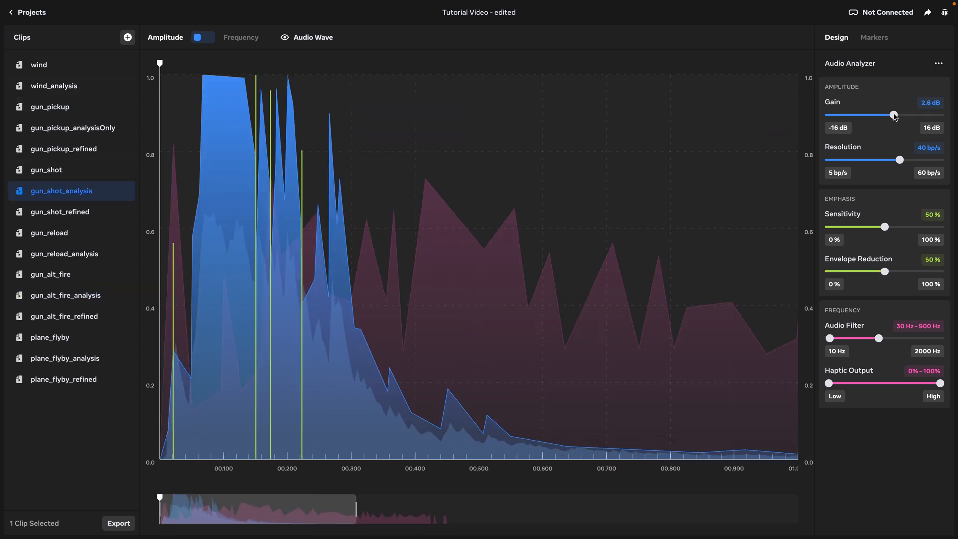
{"action": "left_click", "coordinate": [74, 254]}
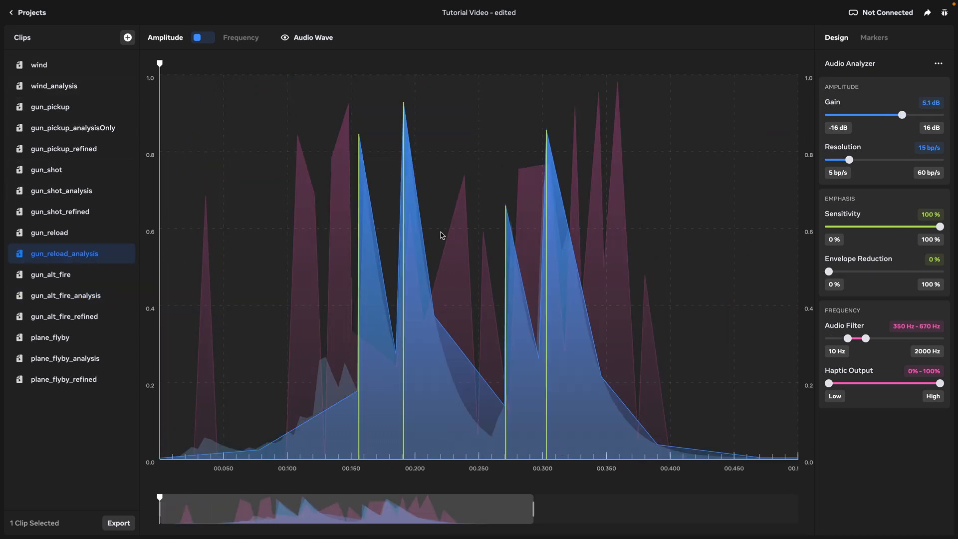
{"action": "left_click_drag", "start_coordinate": [908, 117], "coordinate": [873, 118]}
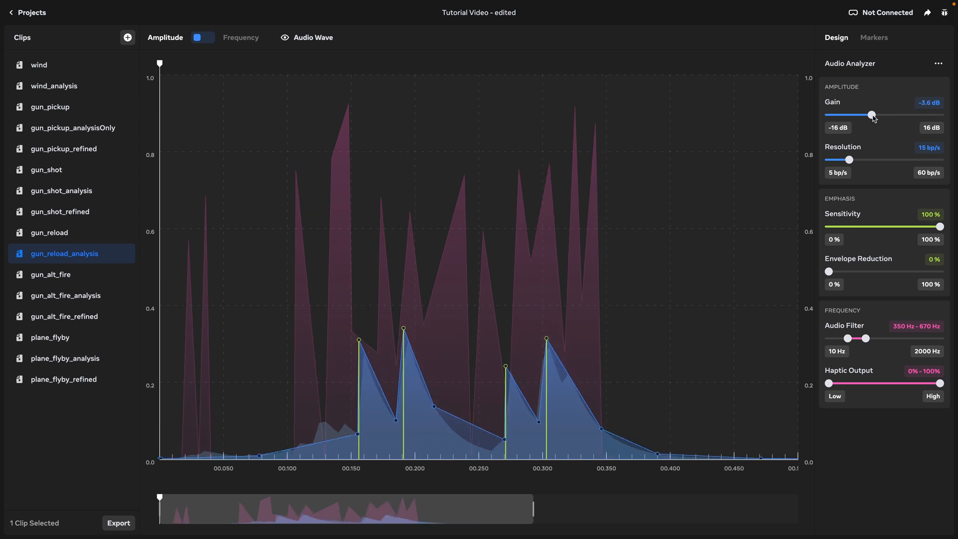
In the frequency view, set the gun_alt_fire_analysis clip's haptic output to 85–100 %
{"action": "left_click", "coordinate": [205, 40]}
{"action": "mouse_move", "coordinate": [940, 384]}
{"action": "left_mouse_down"}
{"action": "mouse_move", "coordinate": [841, 383]}
{"action": "mouse_move", "coordinate": [923, 384]}
{"action": "left_mouse_up"}
{"action": "left_click", "coordinate": [99, 303]}
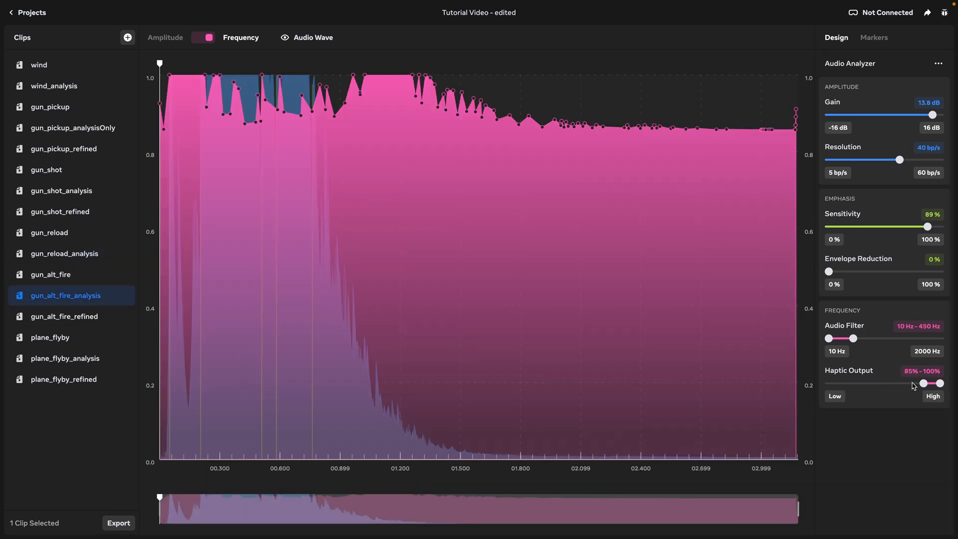
Compare the analysed curves of the gun_shot_analysis, gun_reload_analysis and gun_alt_fire_analysis clips
{"action": "left_click", "coordinate": [96, 197]}
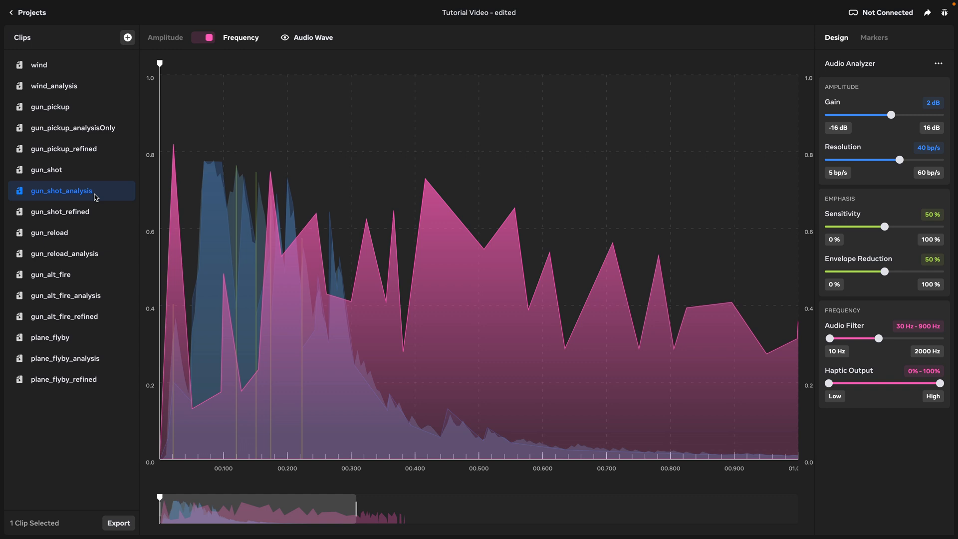
{"action": "left_click", "coordinate": [99, 259]}
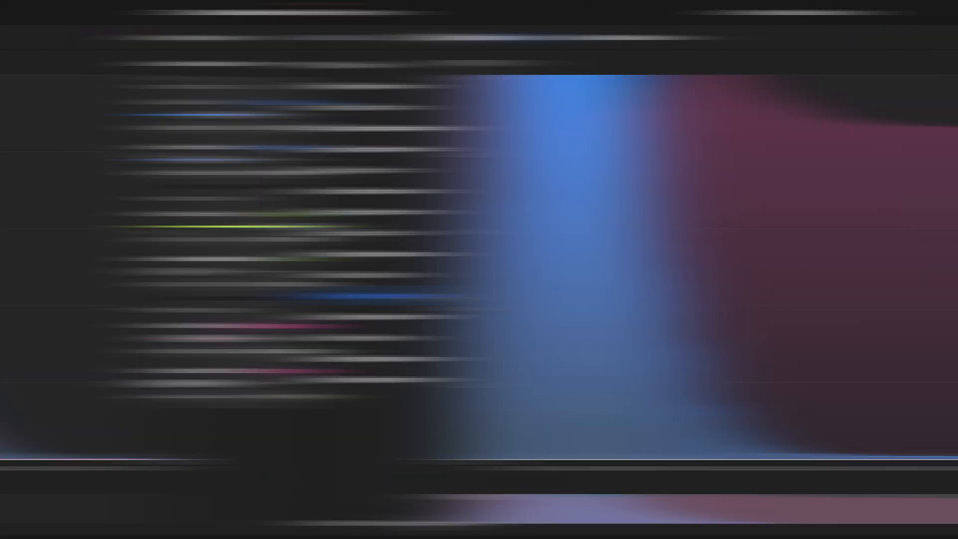
{"action": "left_click", "coordinate": [115, 297]}
In gun_alt_fire_refined, pull the full-amplitude plateau starting near 0.3 s down to almost zero, including its closing emphasis point
{"action": "left_click", "coordinate": [112, 317]}
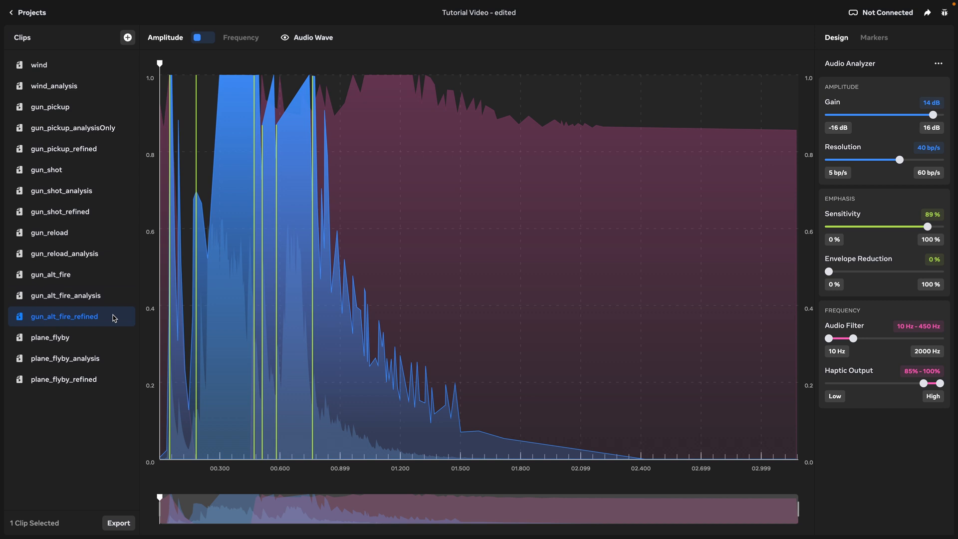
{"action": "left_click", "coordinate": [220, 76]}
{"action": "left_click", "coordinate": [236, 75]}
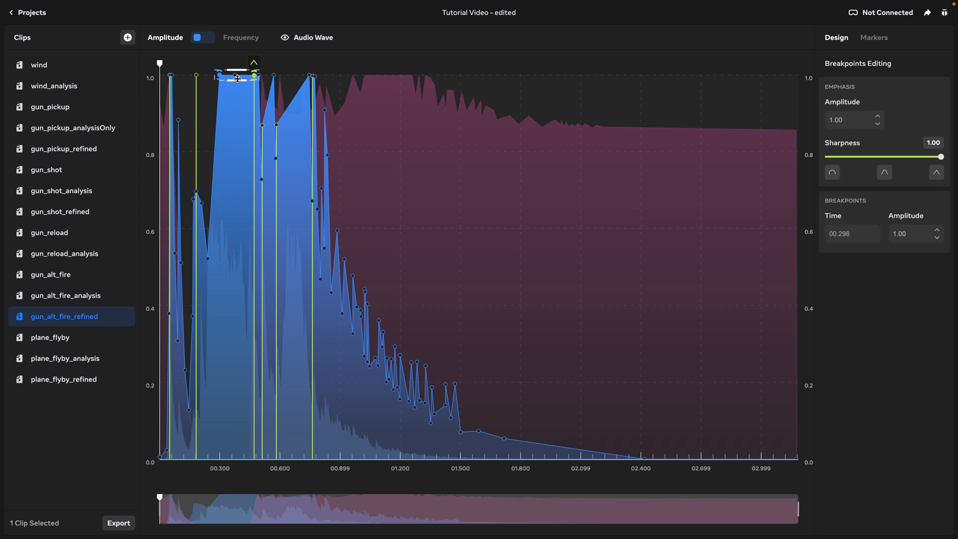
{"action": "left_click_drag", "start_coordinate": [235, 75], "coordinate": [211, 462]}
{"action": "left_click", "coordinate": [235, 75], "text": "shift"}
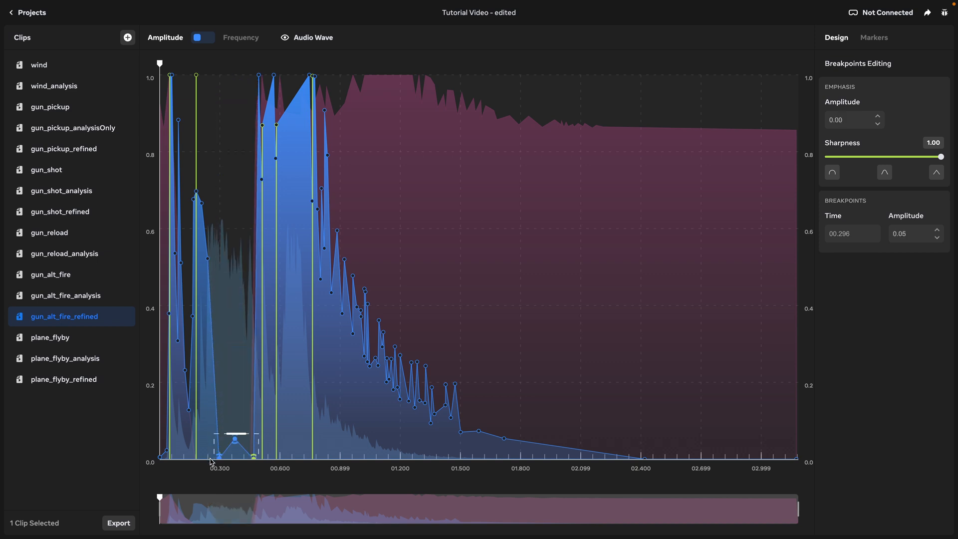
{"action": "left_click", "coordinate": [232, 405]}
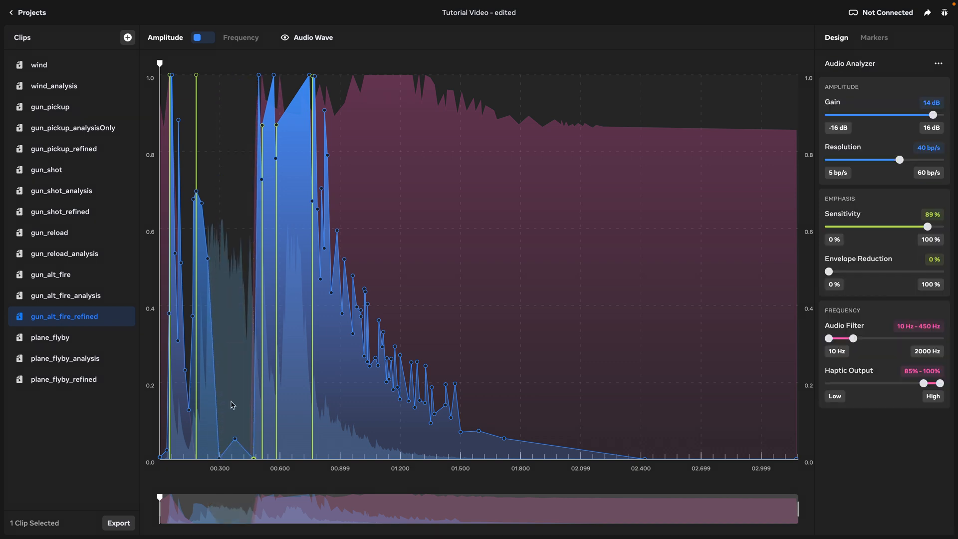